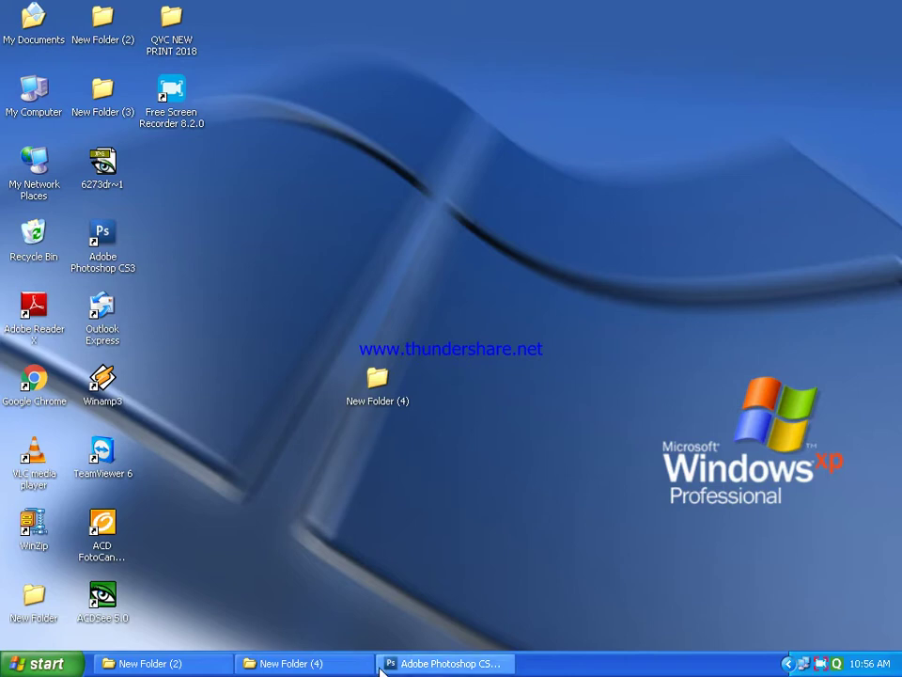
# Bring Photoshop CS3 to the front and start opening image files from the File menu
pyautogui.click(399, 666)
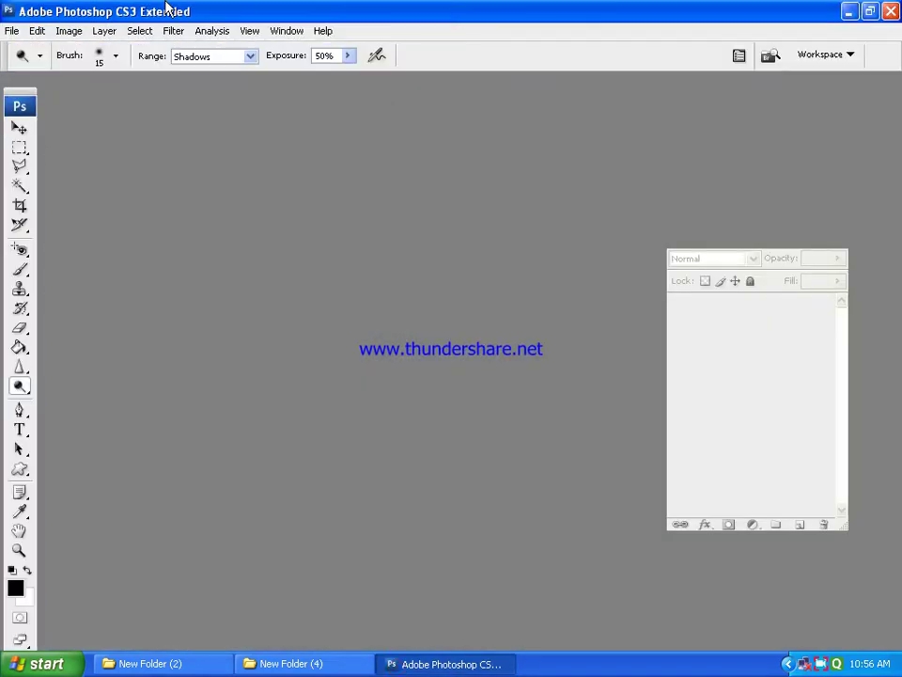
pyautogui.click(13, 31)
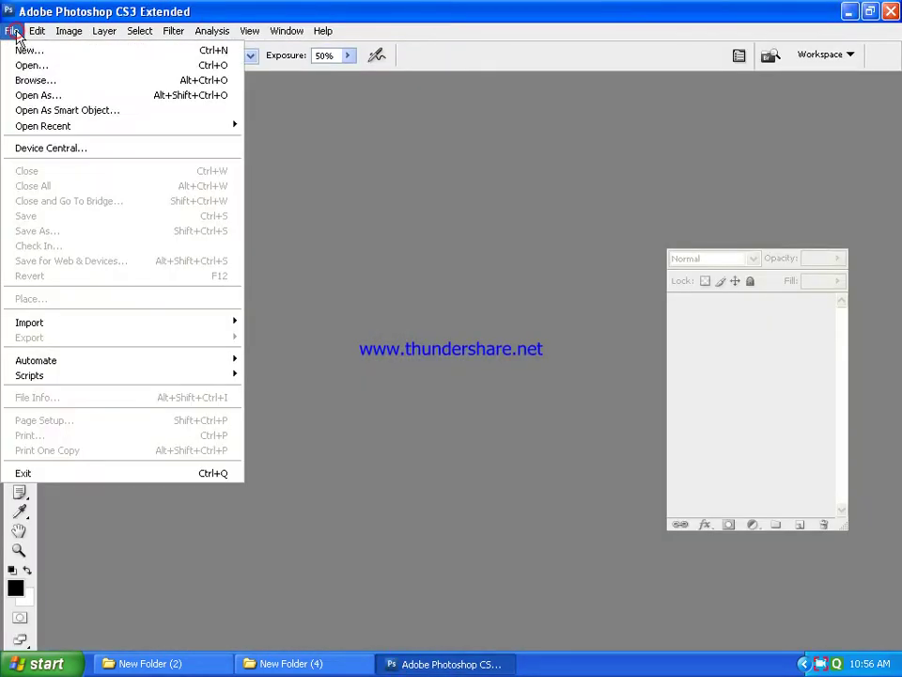
pyautogui.click(36, 63)
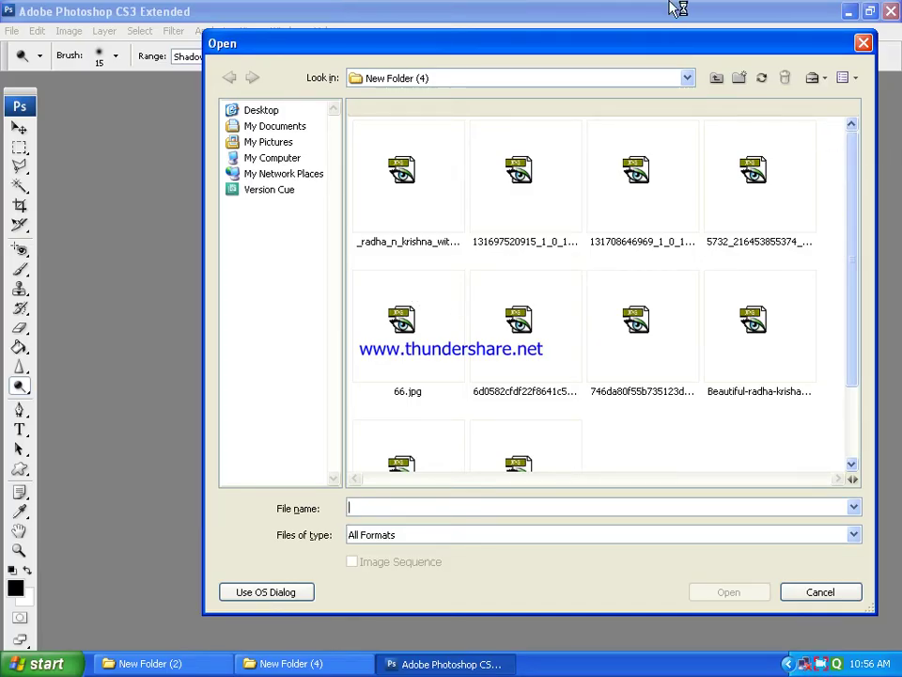
# Select all ten JPG images in New Folder (4) and open them together
pyautogui.click(410, 179)
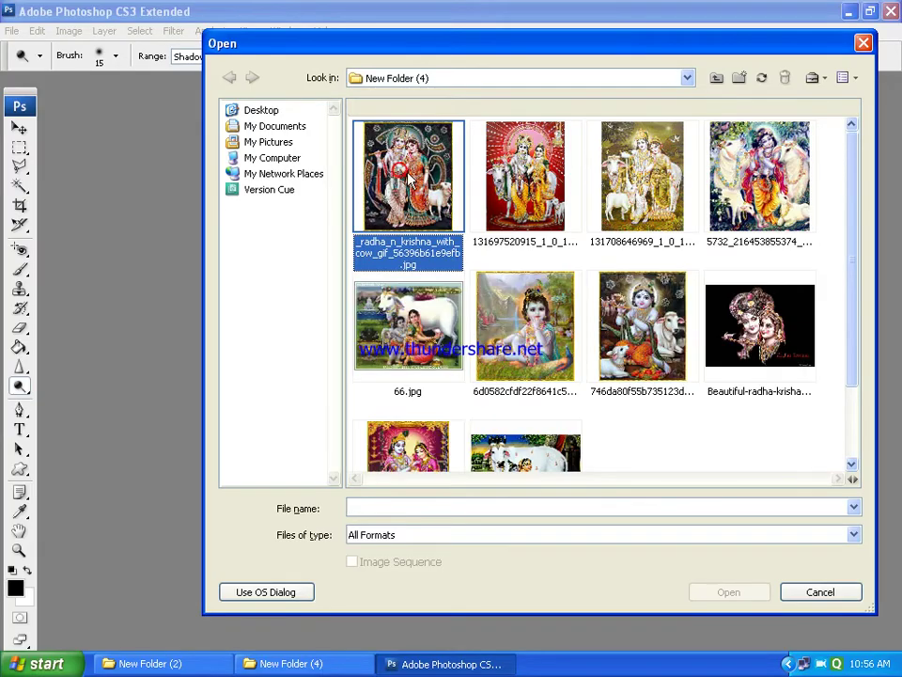
pyautogui.keyDown('ctrl'); pyautogui.click(532, 191); pyautogui.keyUp('ctrl')
pyautogui.keyDown('ctrl'); pyautogui.click(642, 179); pyautogui.keyUp('ctrl')
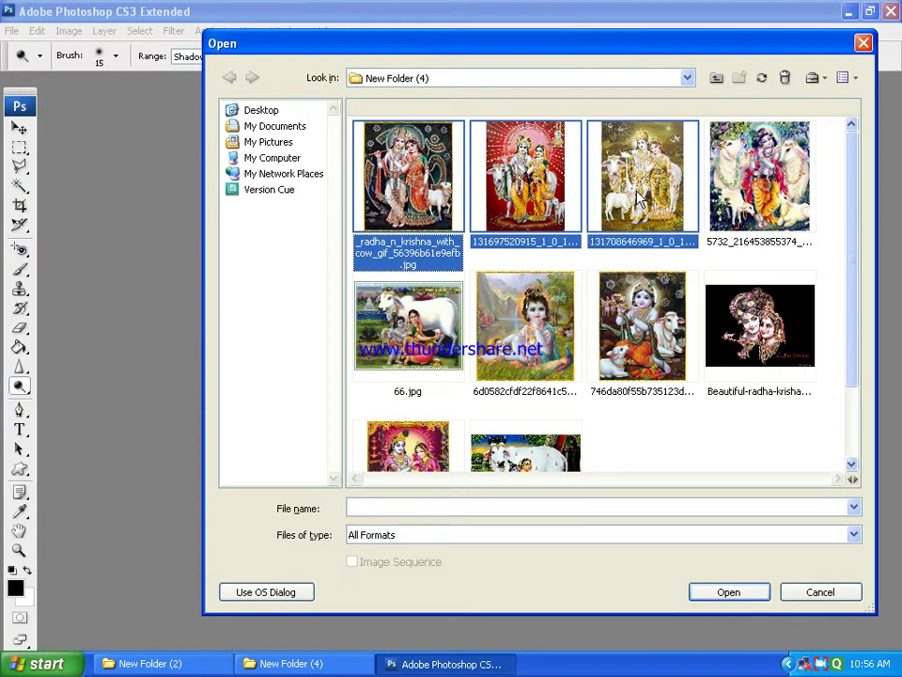
pyautogui.keyDown('ctrl'); pyautogui.click(760, 179); pyautogui.keyUp('ctrl')
pyautogui.moveTo(794, 420); pyautogui.dragTo(395, 423)
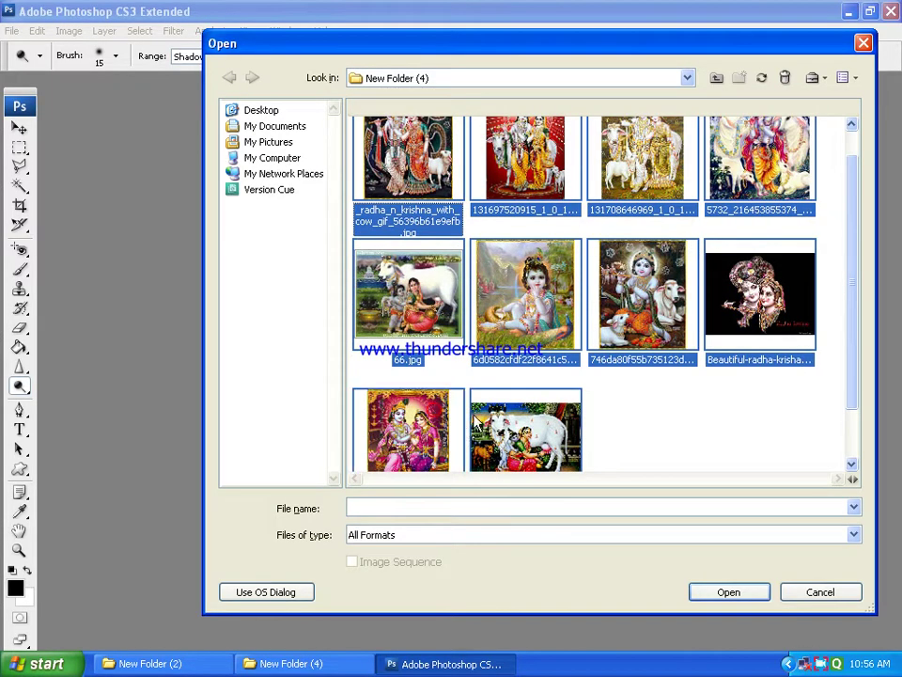
pyautogui.click(729, 593)
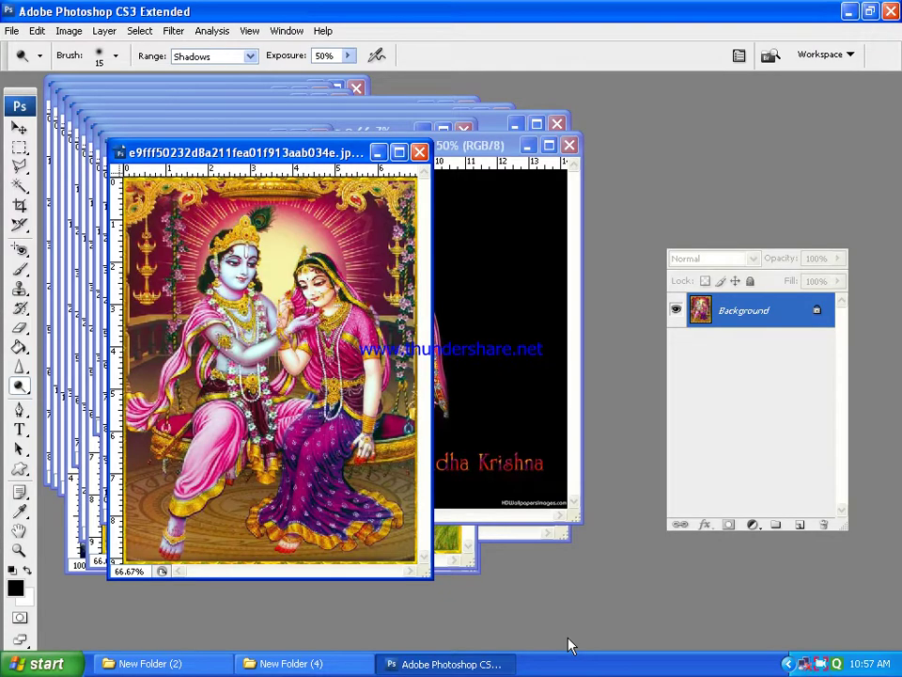
# Start File > Automate > PDF Presentation to combine the images
pyautogui.click(13, 31)
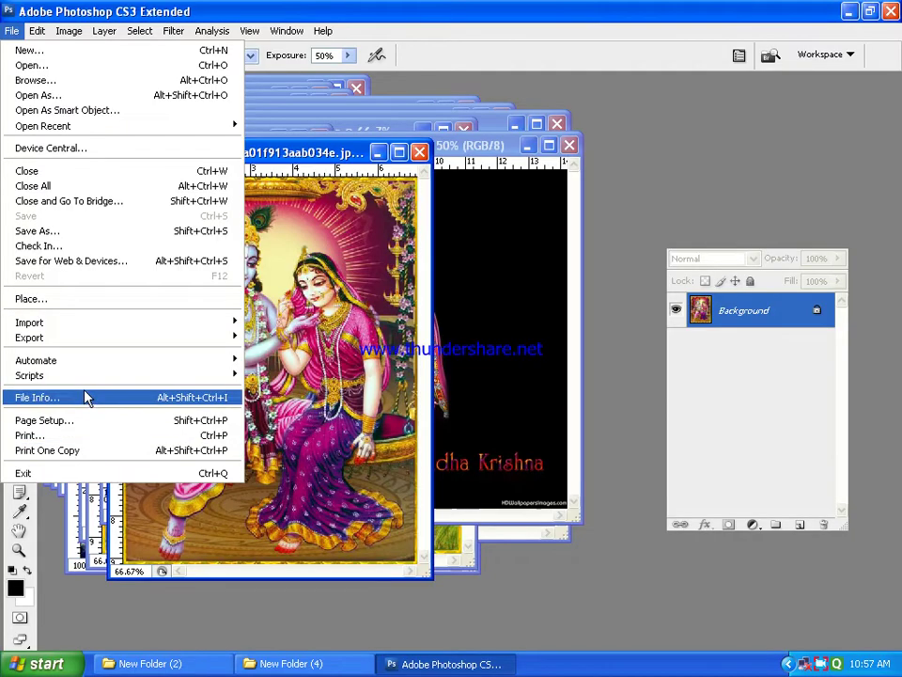
pyautogui.moveTo(113, 360)
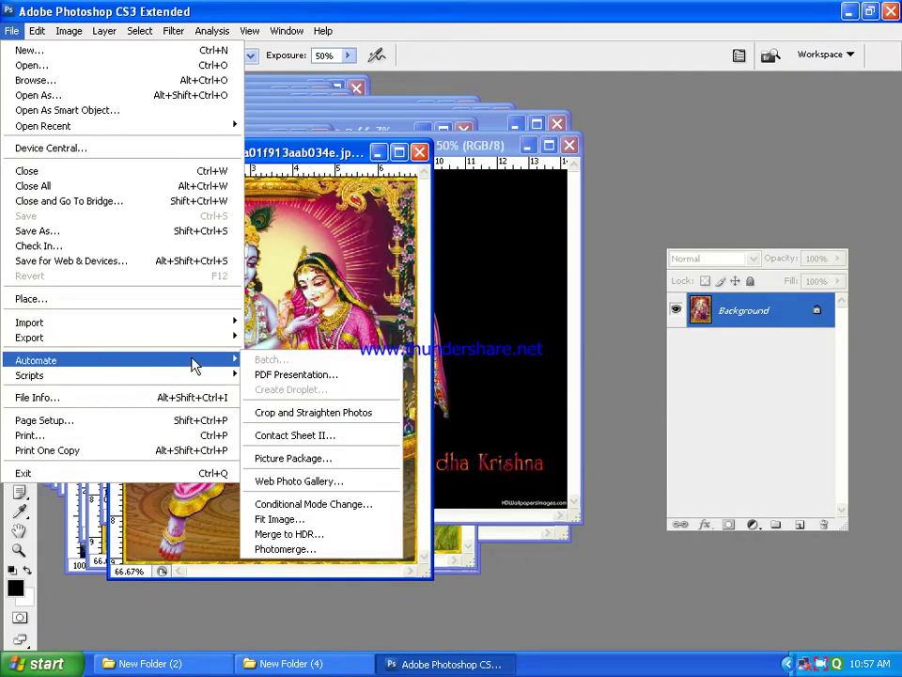
pyautogui.click(339, 374)
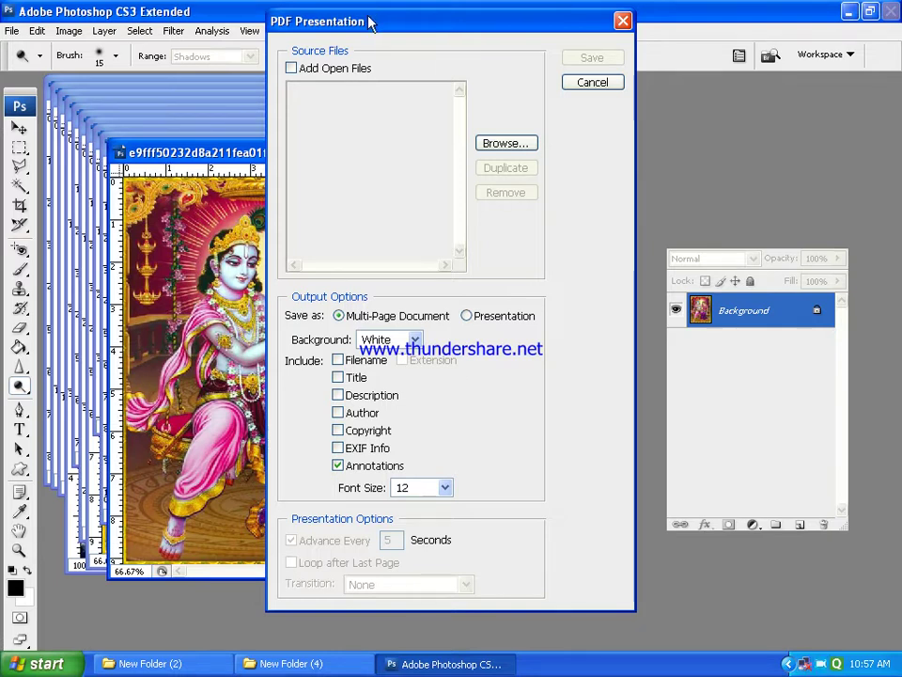
# Add all open files as PDF Presentation sources and proceed to the Save window
pyautogui.click(293, 68)
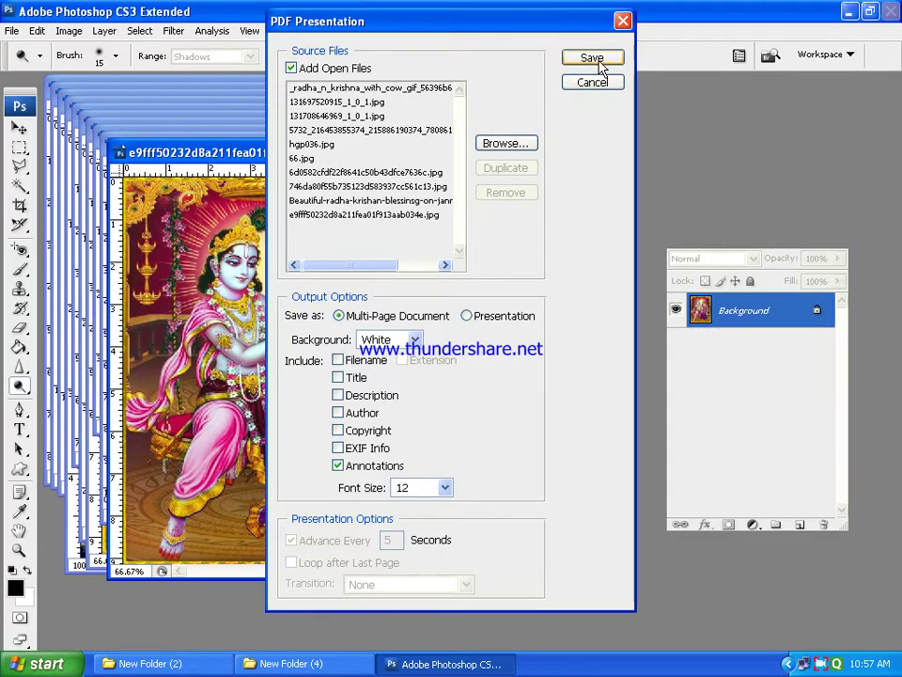
pyautogui.click(599, 63)
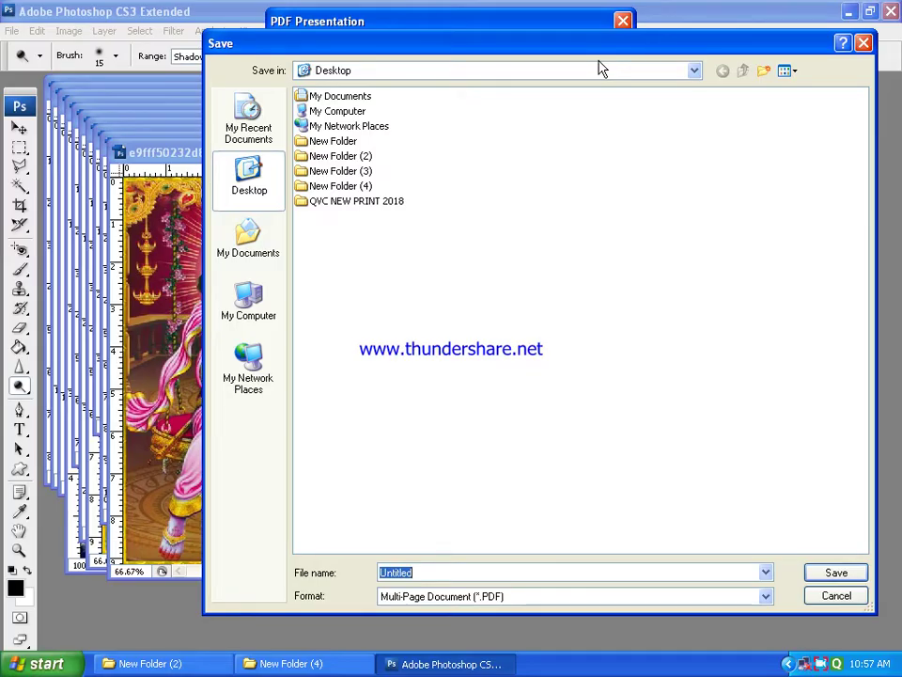
pyautogui.moveTo(471, 50); pyautogui.dragTo(367, 41)
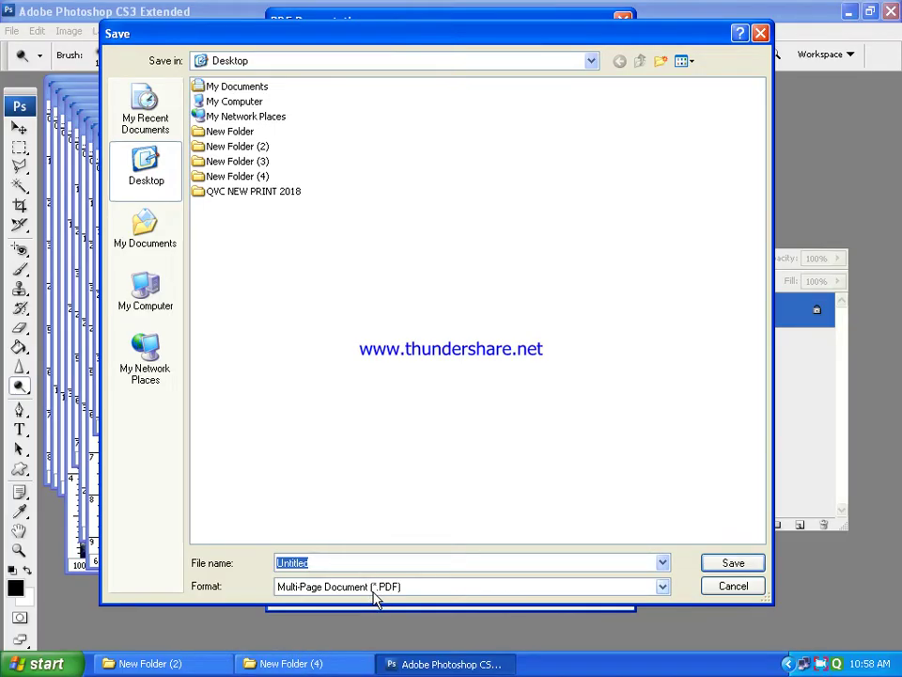
# Save as Untitled in Multi-Page Document (*.PDF) format on the Desktop, then view Security settings
pyautogui.click(418, 589)
pyautogui.click(435, 600)
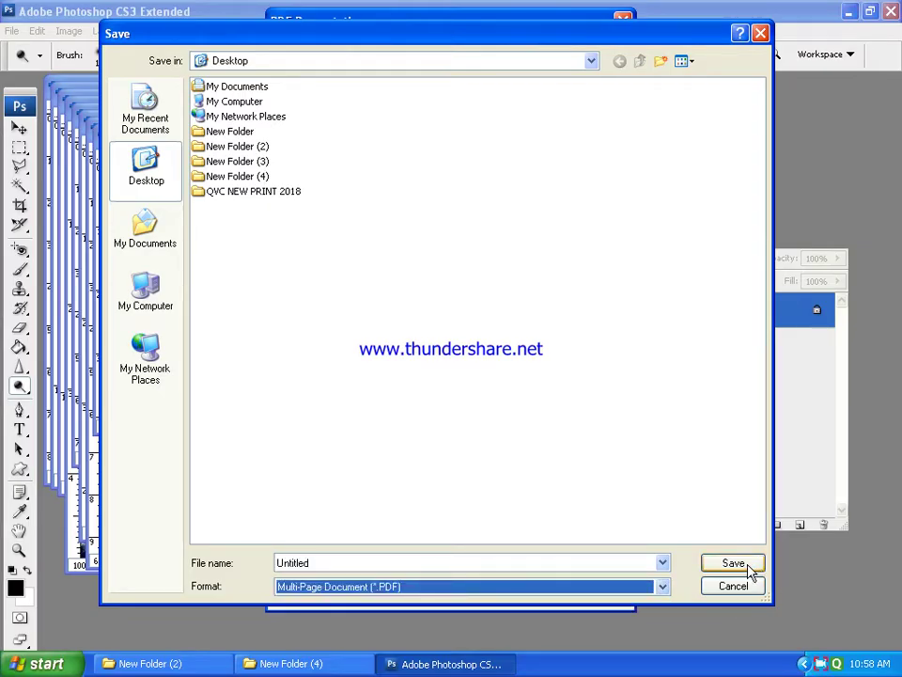
pyautogui.click(733, 564)
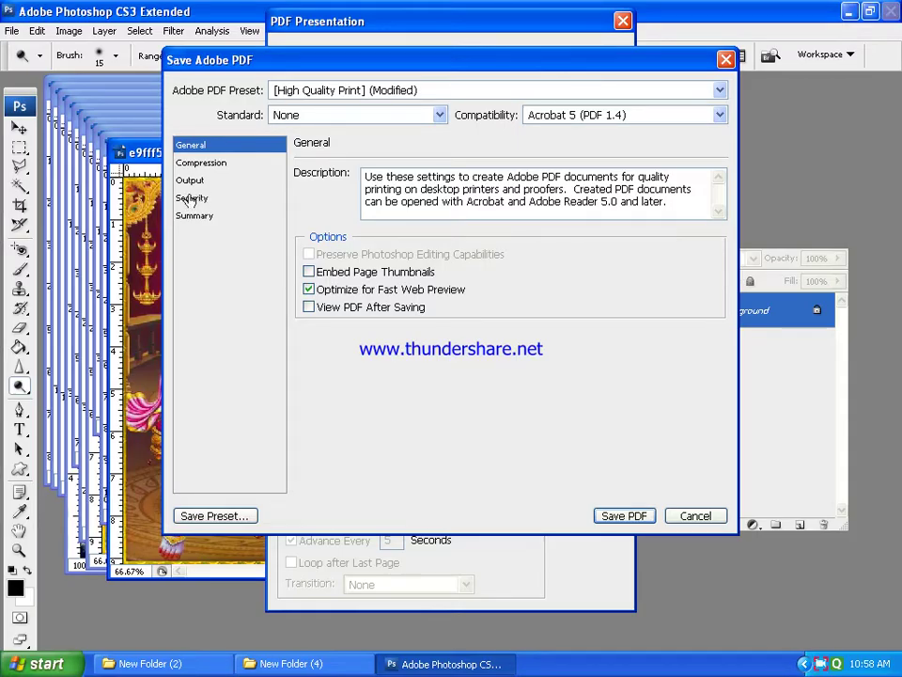
pyautogui.click(191, 200)
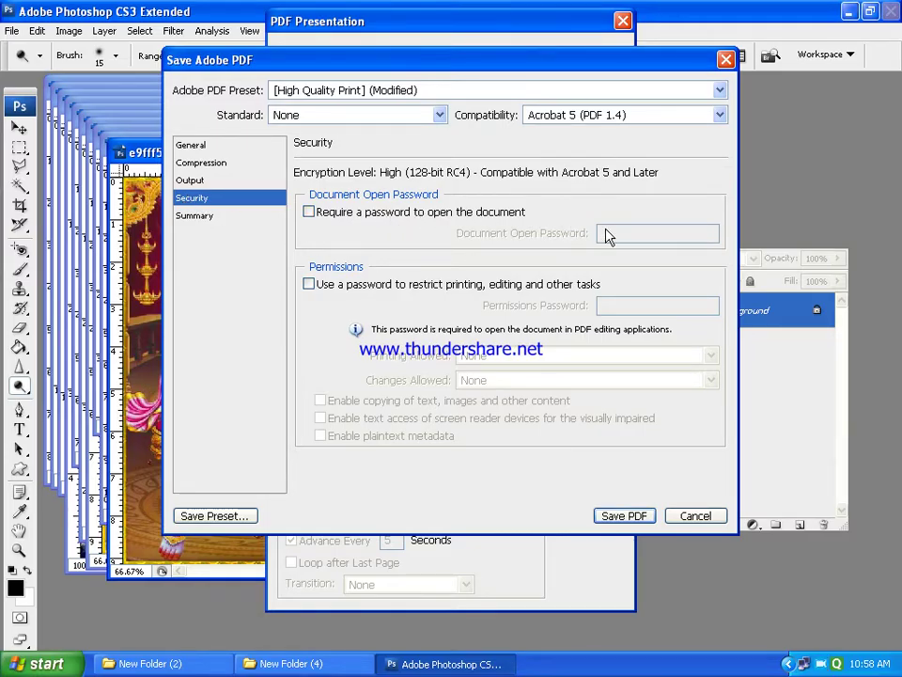
# Require a document open password, confirm it, and save the PDF
pyautogui.click(310, 213)
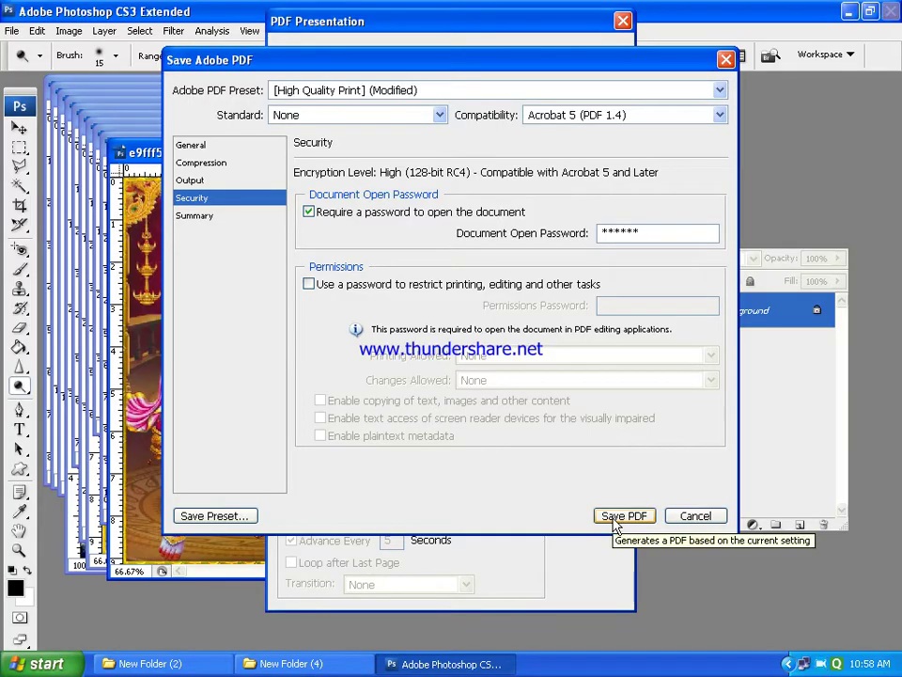
pyautogui.click(615, 524)
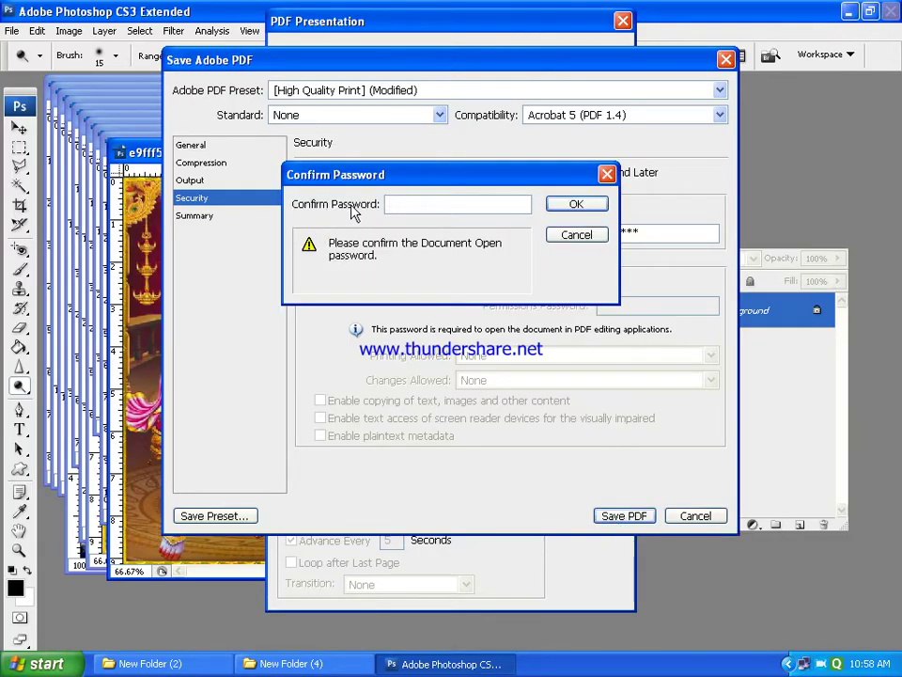
pyautogui.click(409, 202)
pyautogui.write('*')
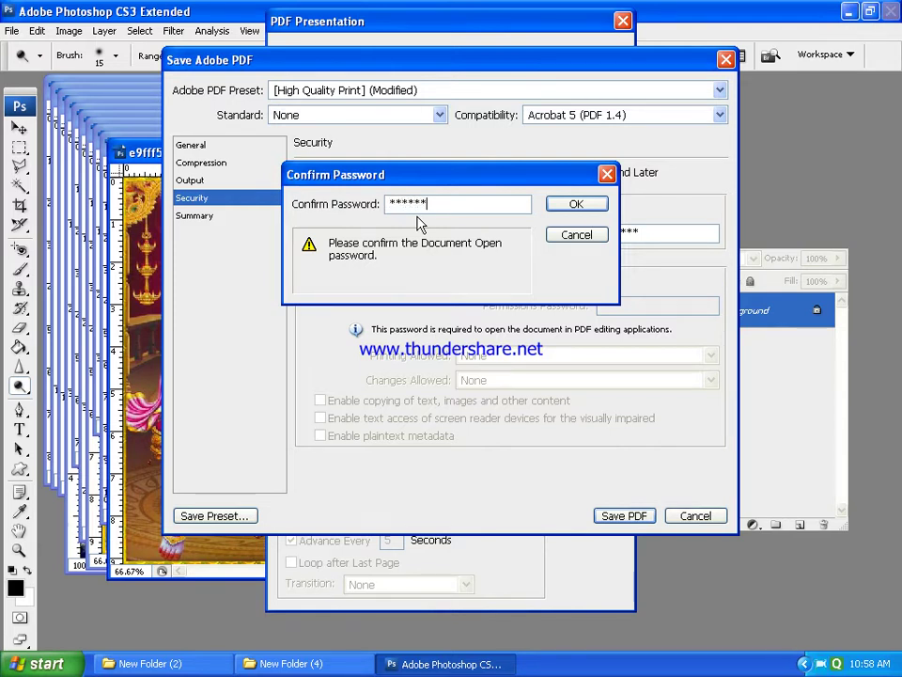
pyautogui.click(586, 203)
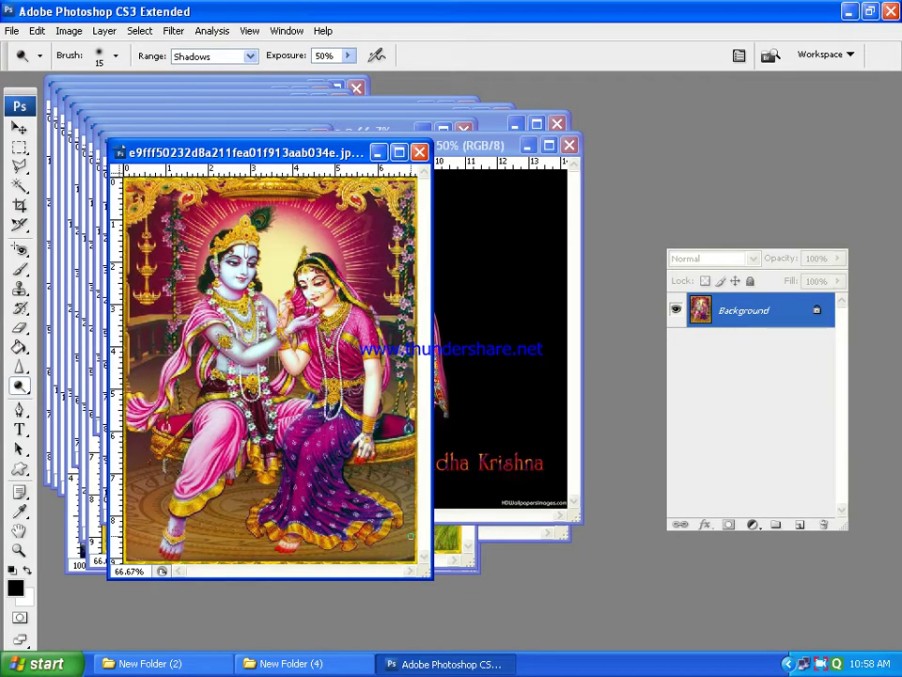
pyautogui.click(282, 663)
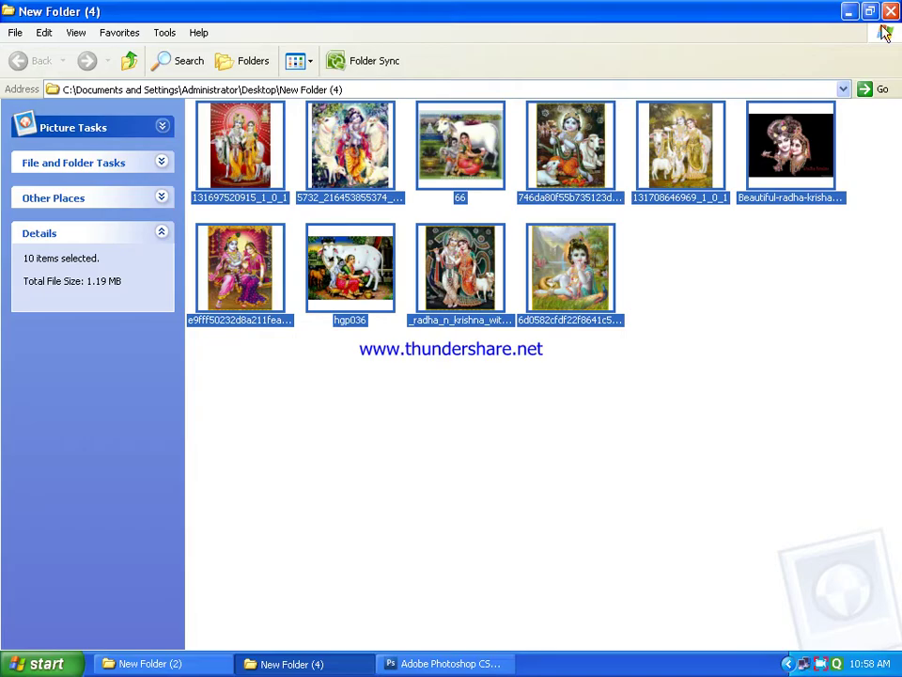
# Minimize the New Folder (4) window and Photoshop to reveal the desktop
pyautogui.click(850, 12)
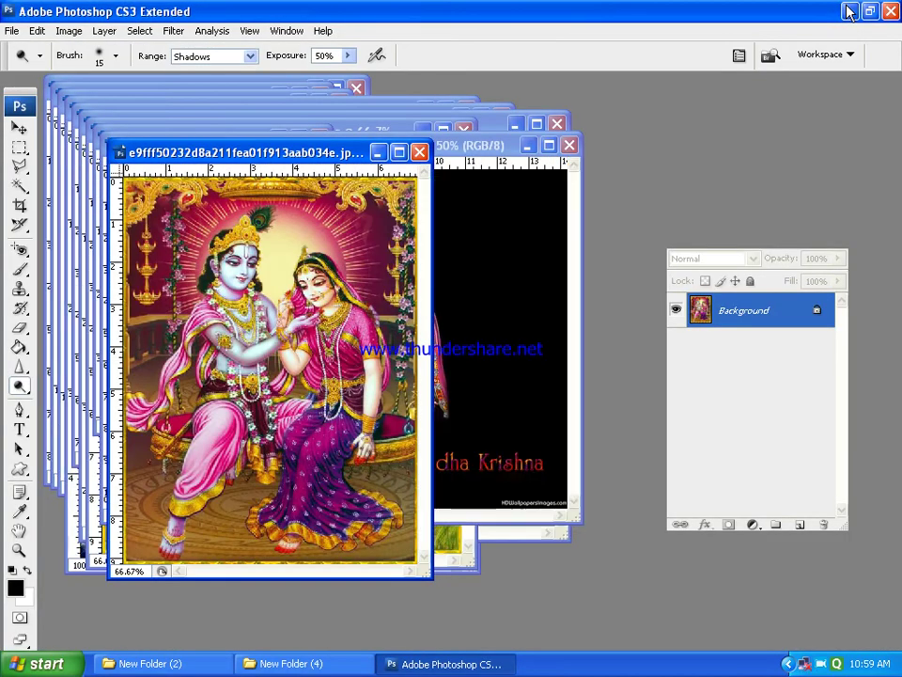
pyautogui.click(849, 13)
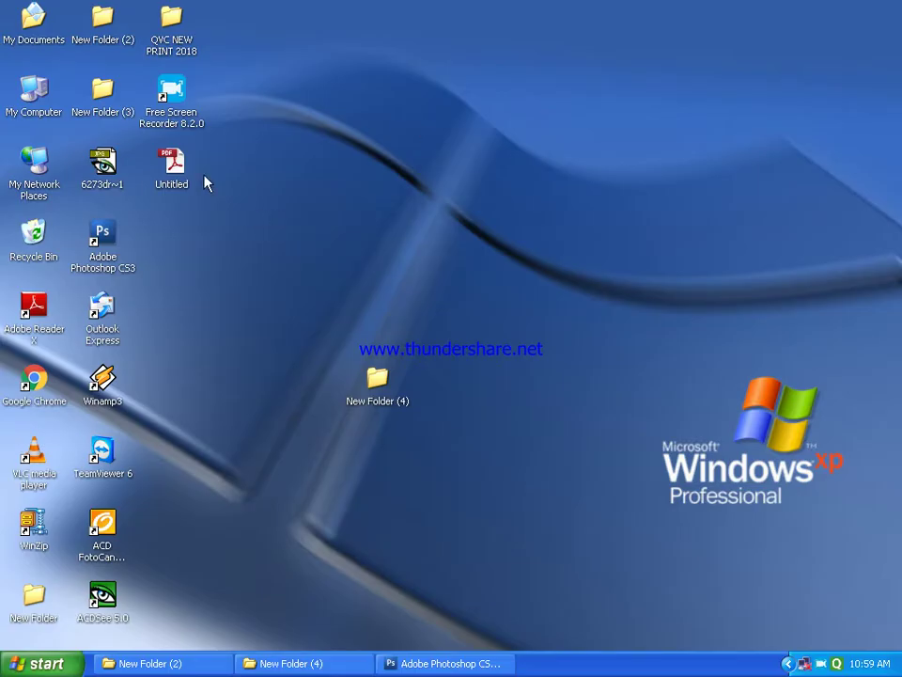
# Open Untitled.pdf from the desktop and unlock it with the document open password
pyautogui.doubleClick(171, 167)
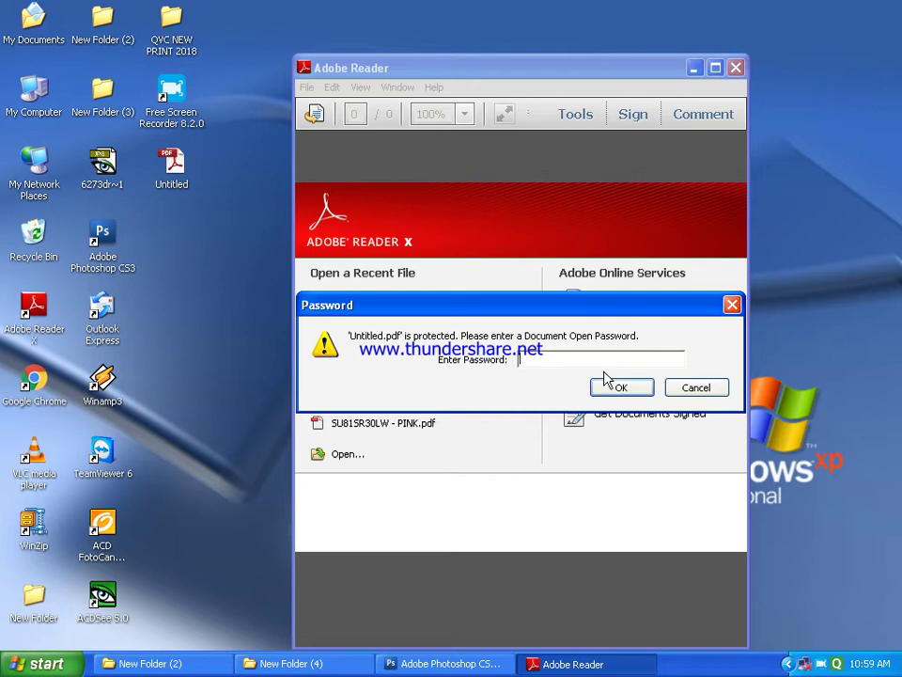
pyautogui.click(616, 384)
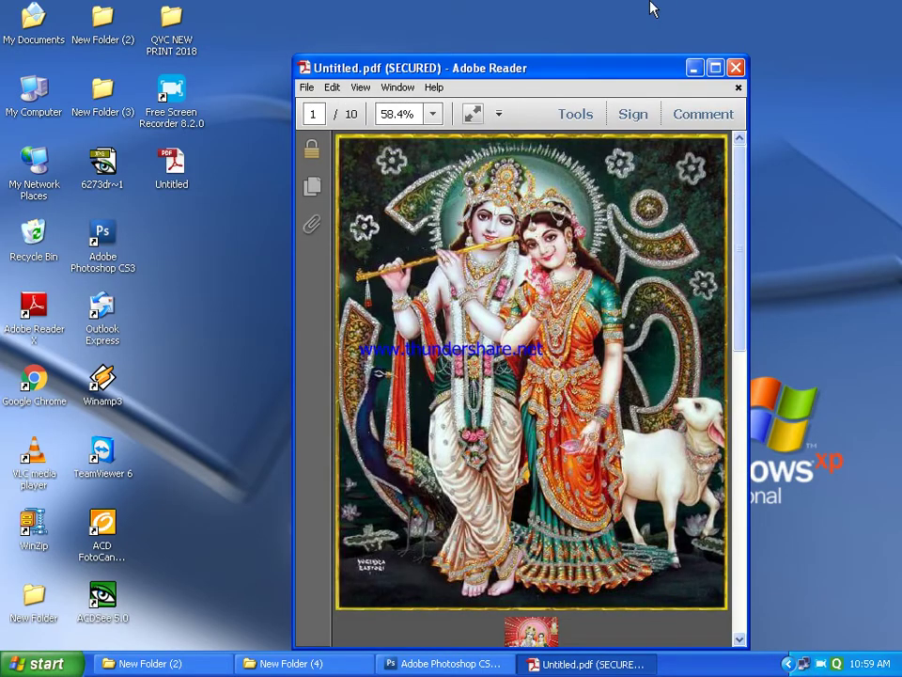
# Maximize Reader, scroll through all 10 pages, then close and reopen Untitled.pdf
pyautogui.doubleClick(596, 72)
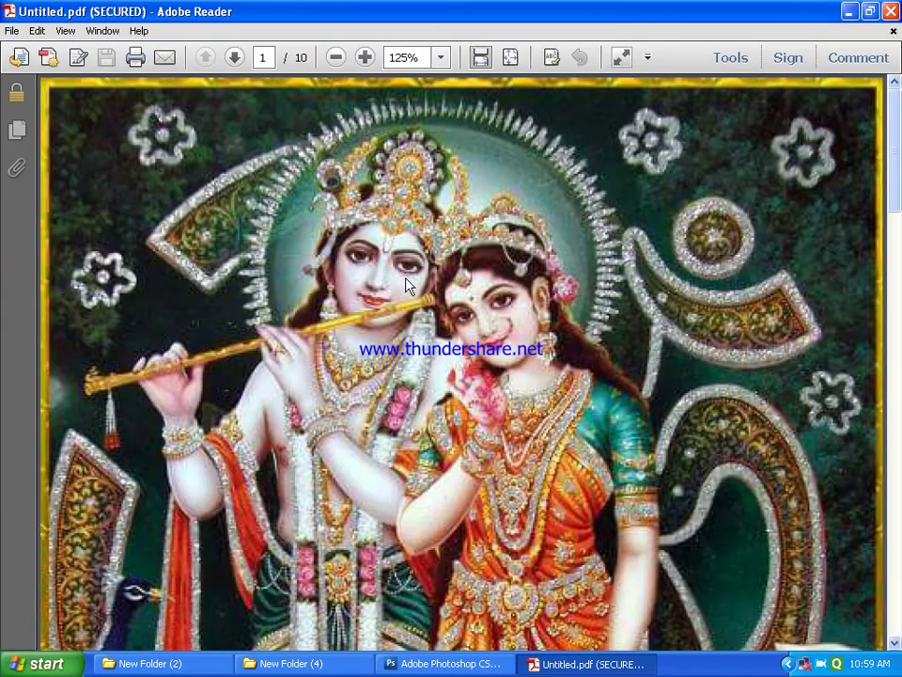
pyautogui.scroll(-5, 460, 366)
pyautogui.scroll(-5, 460, 366)
pyautogui.scroll(-5, 460, 367)
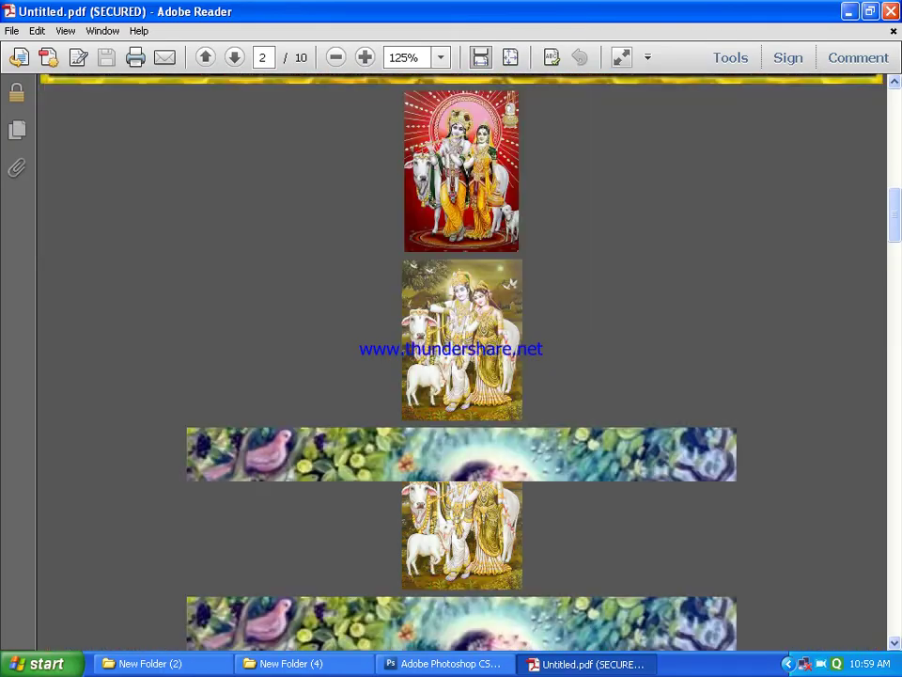
pyautogui.scroll(-5, 421, 275)
pyautogui.scroll(-5, 421, 275)
pyautogui.scroll(-5, 421, 275)
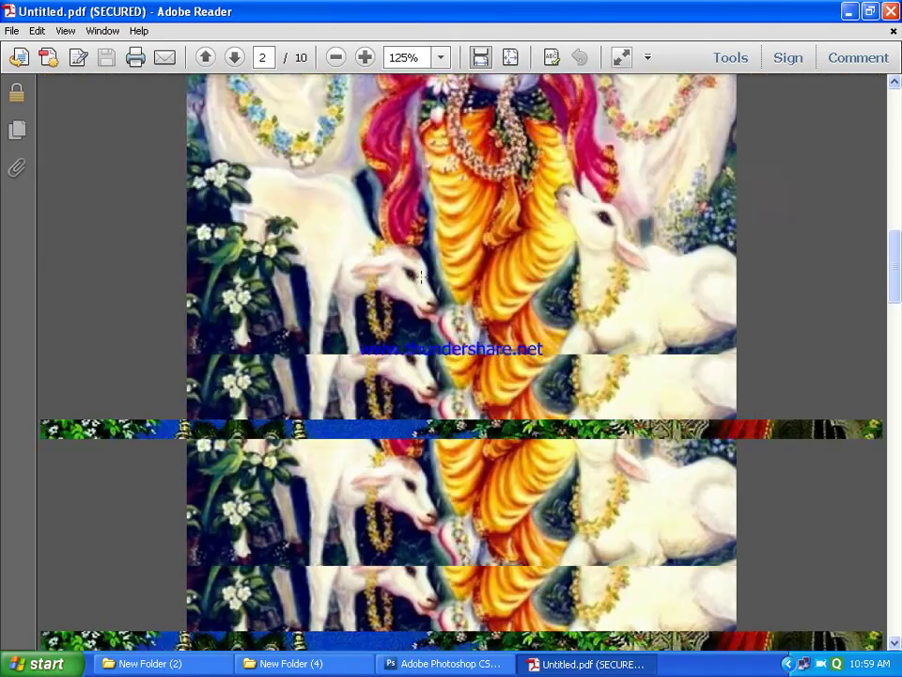
pyautogui.scroll(-5, 421, 276)
pyautogui.scroll(-5, 421, 276)
pyautogui.scroll(-5, 421, 275)
pyautogui.scroll(-5, 421, 275)
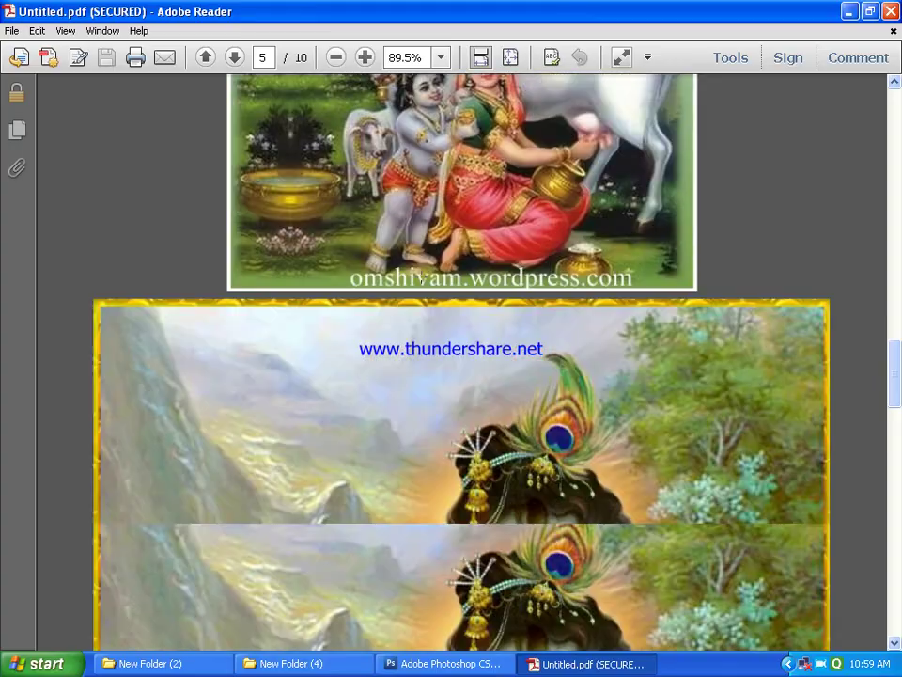
pyautogui.scroll(-3, 421, 275)
pyautogui.scroll(-5, 421, 275)
pyautogui.scroll(-5, 421, 276)
pyautogui.scroll(-5, 422, 276)
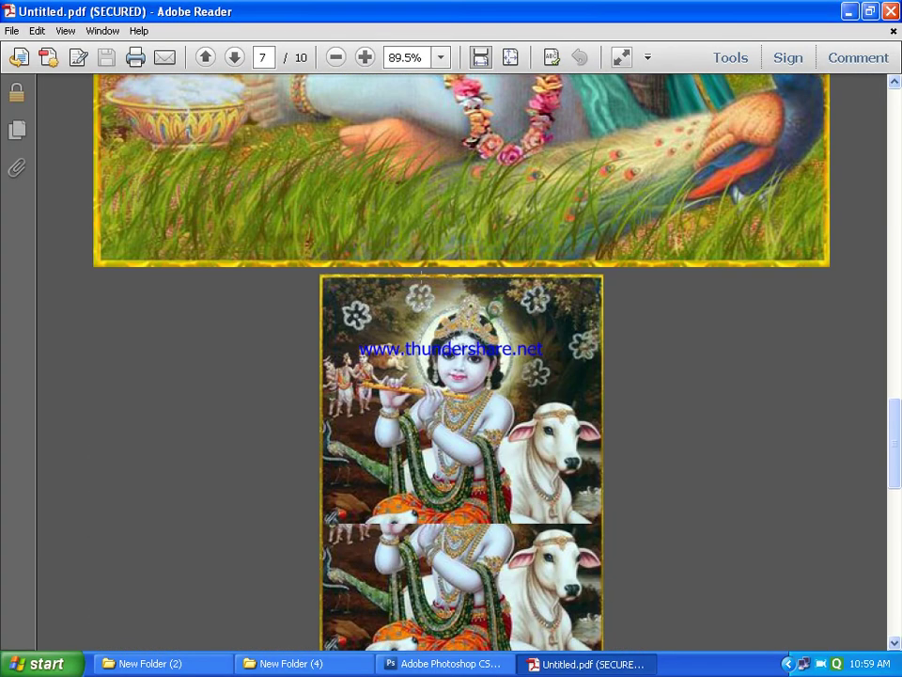
pyautogui.scroll(-5, 421, 275)
pyautogui.scroll(-5, 422, 276)
pyautogui.scroll(-5, 421, 275)
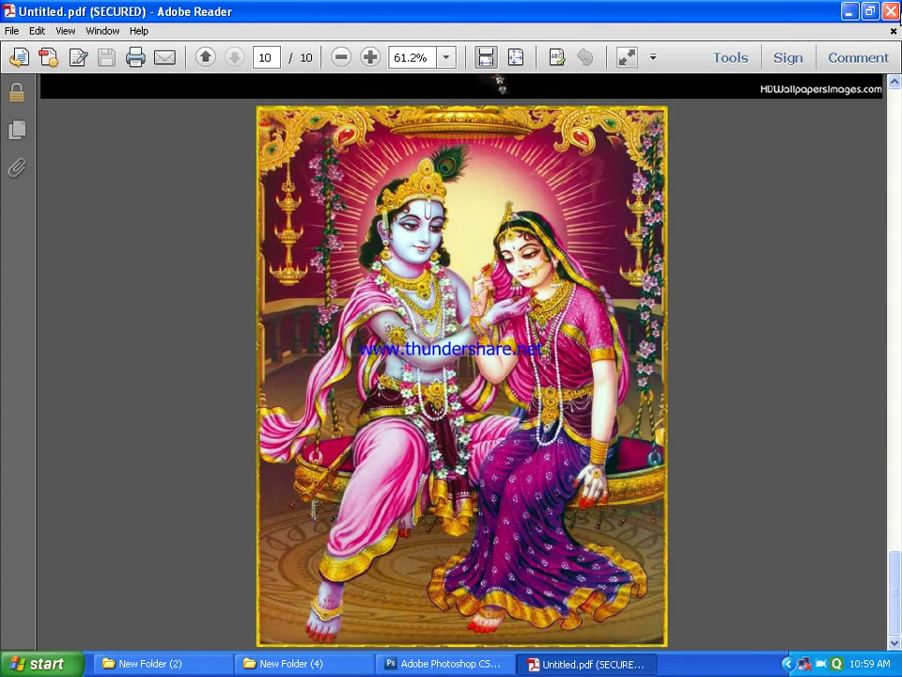
pyautogui.click(895, 12)
pyautogui.doubleClick(171, 161)
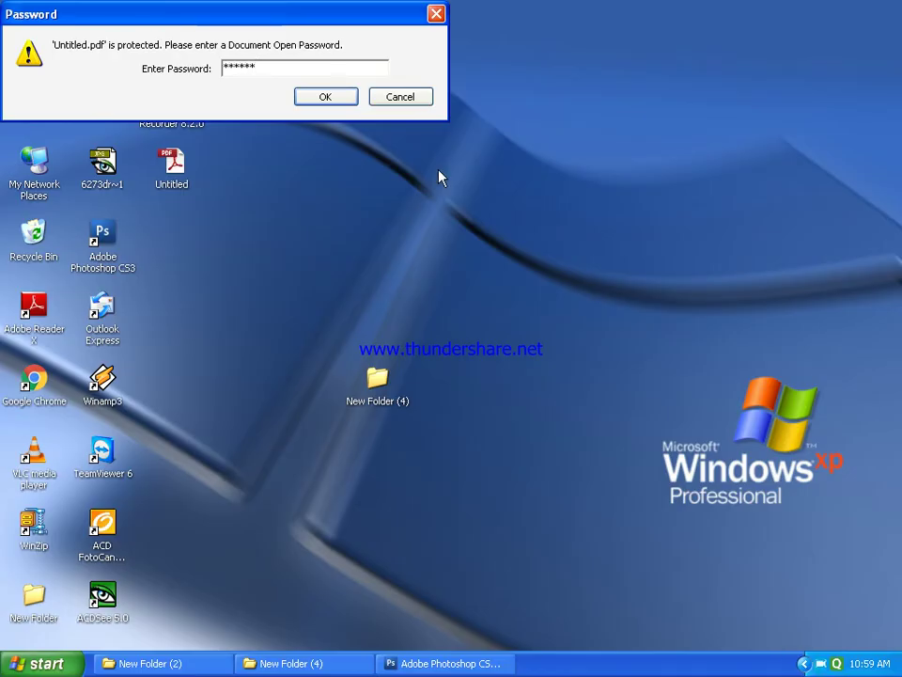
pyautogui.click(308, 98)
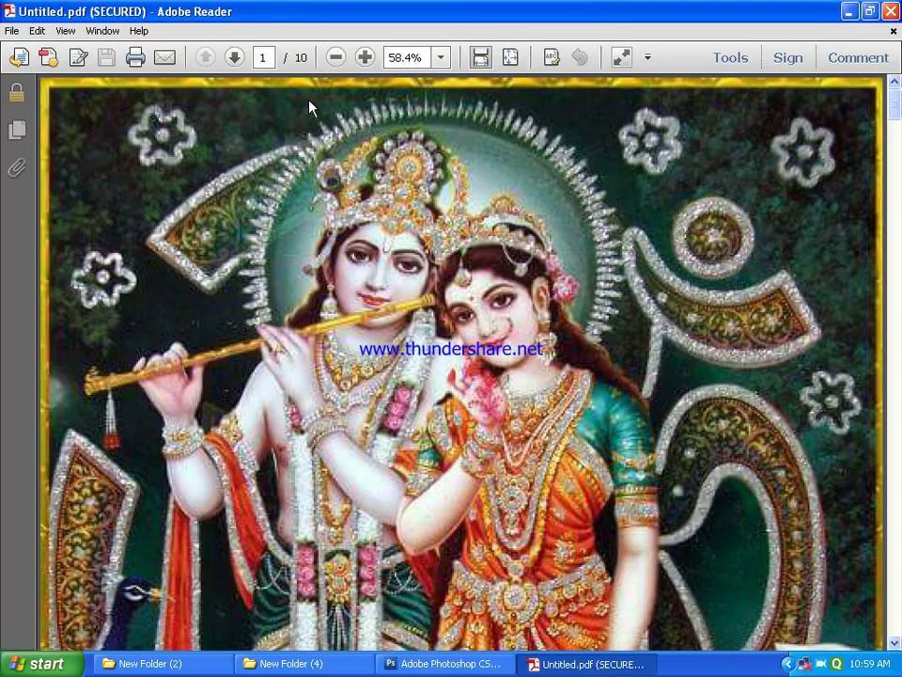
pyautogui.scroll(-3, 460, 366)
pyautogui.scroll(-5, 461, 366)
pyautogui.scroll(-5, 461, 366)
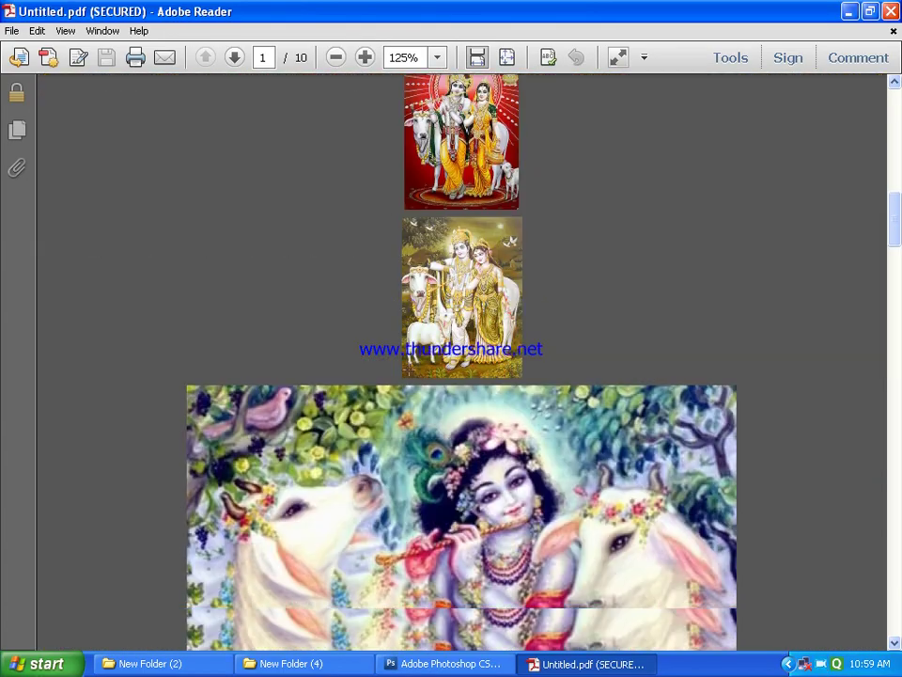
pyautogui.scroll(-4, 461, 366)
pyautogui.scroll(-5, 460, 362)
pyautogui.scroll(-10, 461, 361)
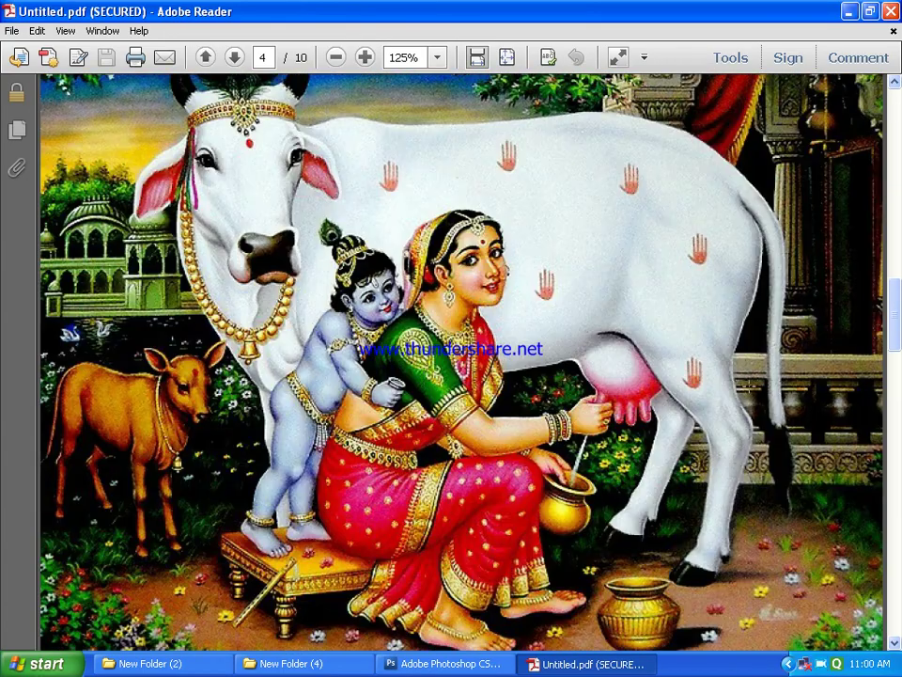
pyautogui.scroll(-5, 460, 362)
pyautogui.hotkey('alt', 'F4')
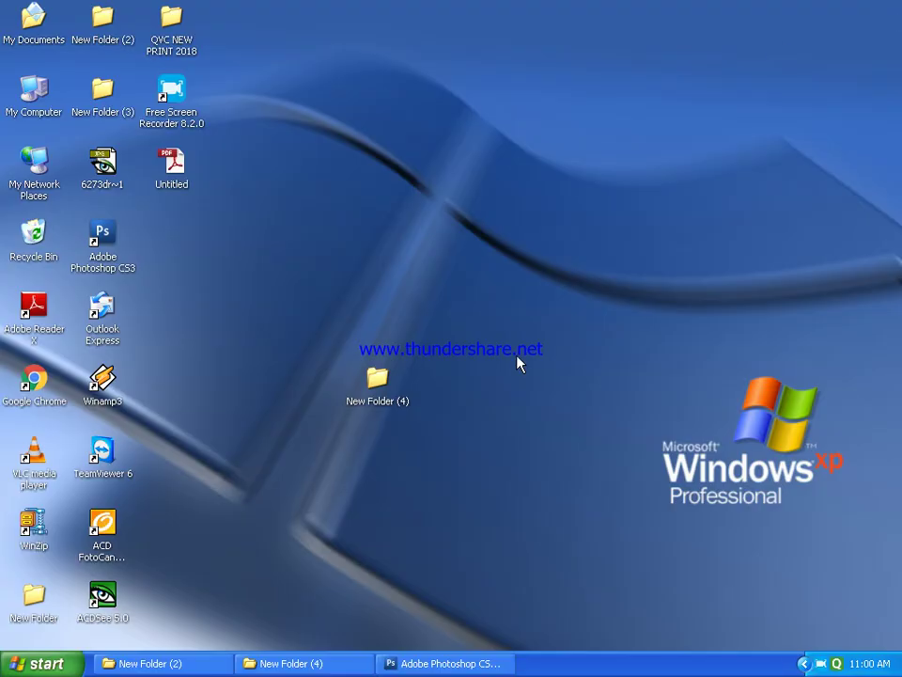